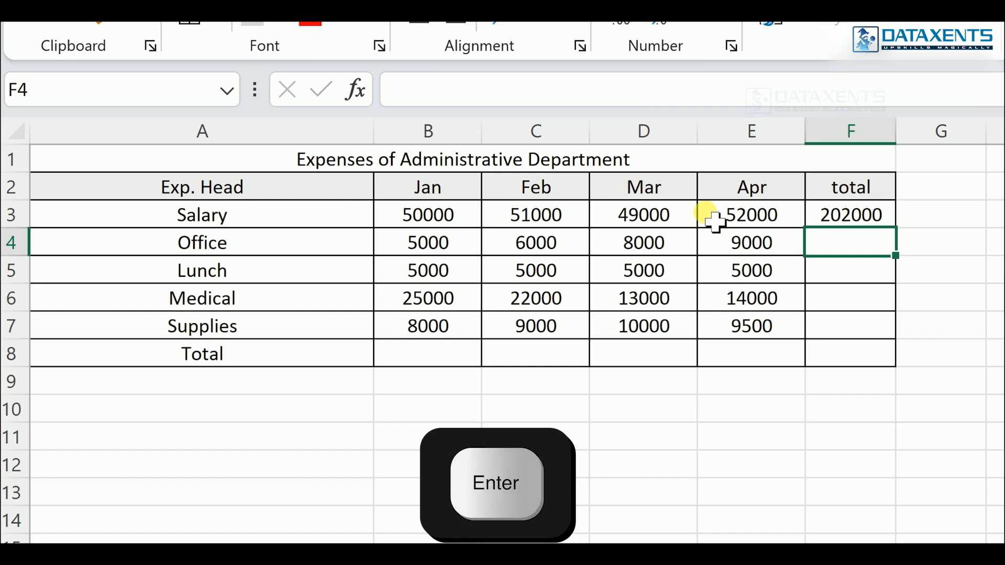
click(875, 210)
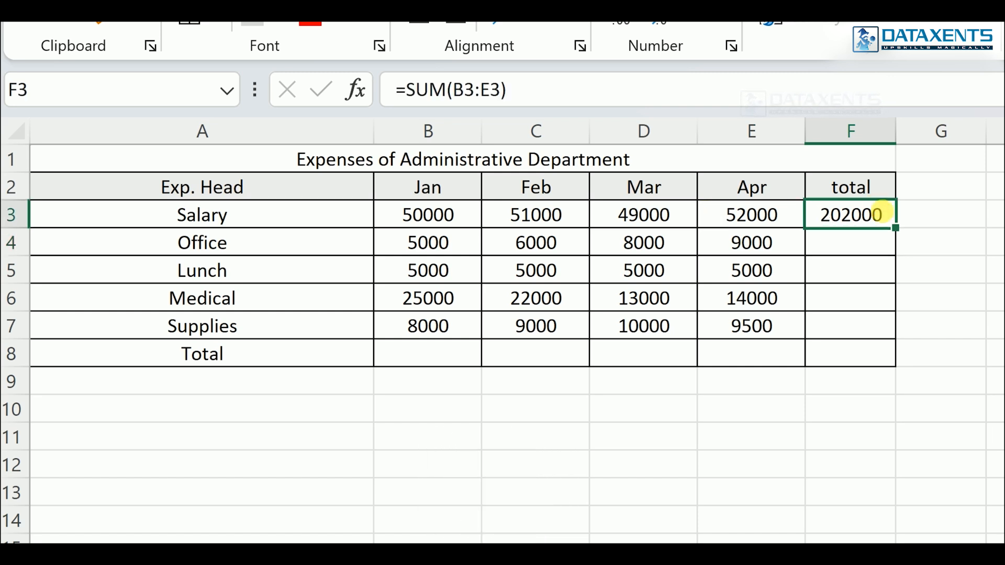
drag(896, 226, 892, 343)
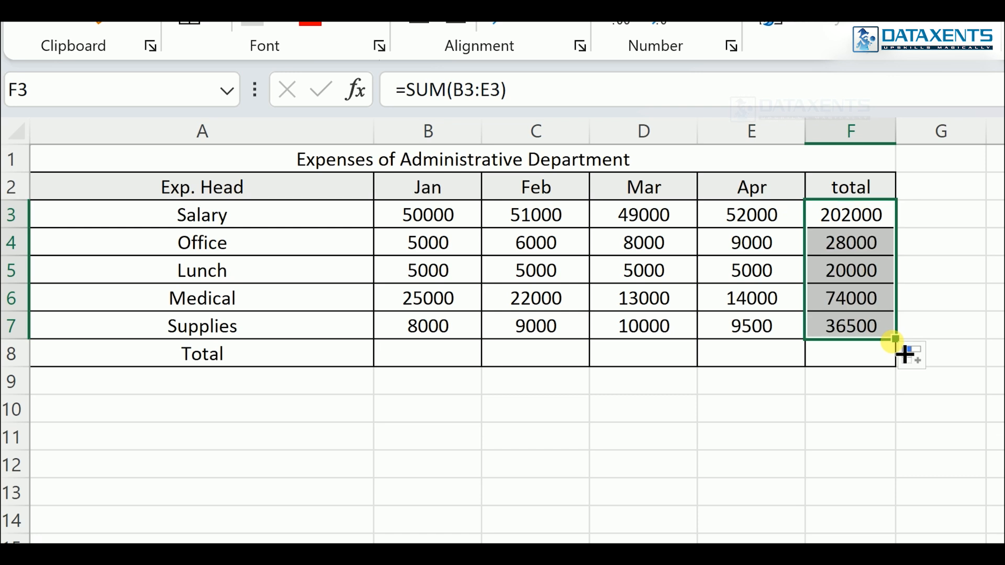
key(ctrl+z)
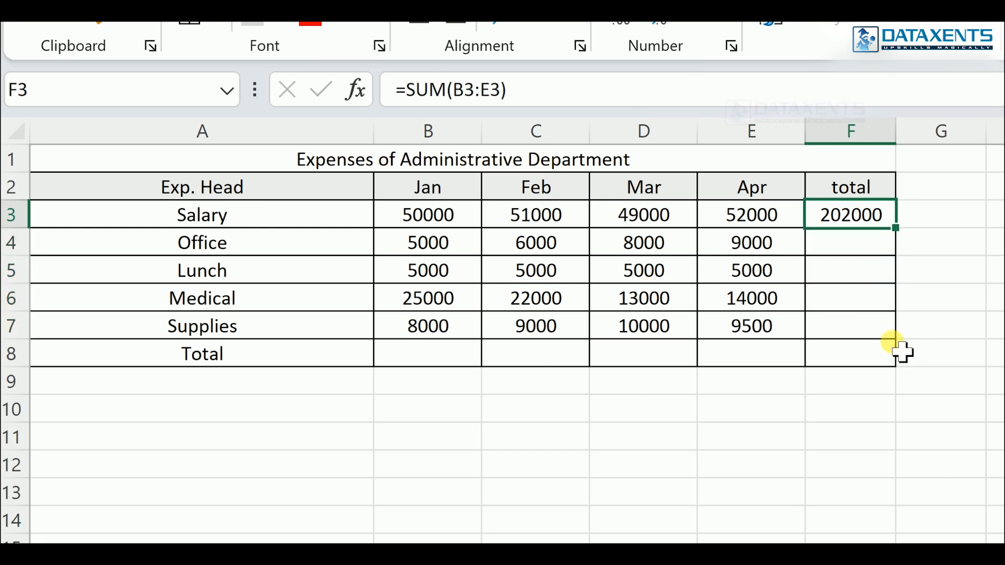
- Fill the Salary total formula in F3 down through the Supplies row, cells F4 to F7
key(shift+Down)
key(shift+Down)
key(shift+Down)
key(shift+Down)
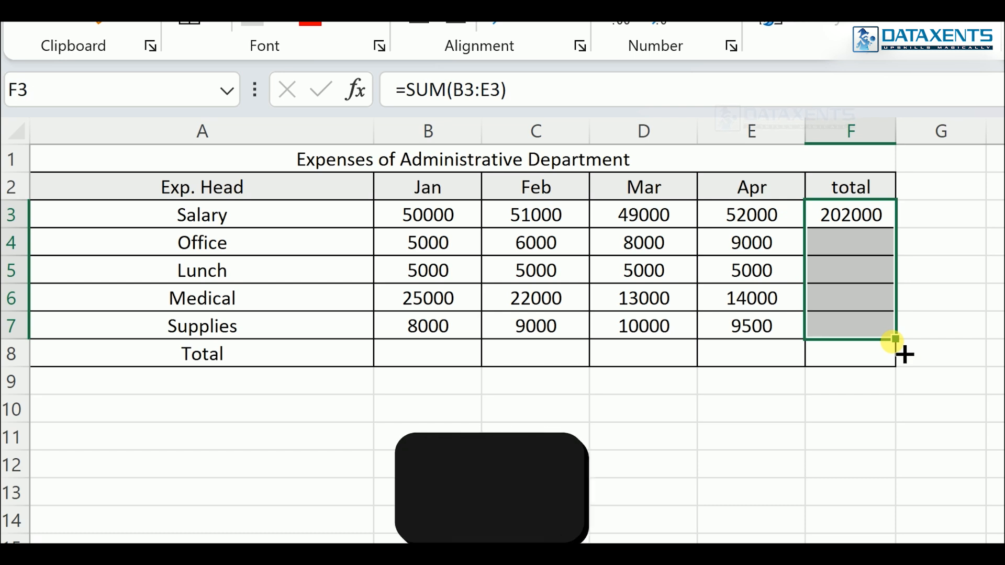
key(ctrl+d)
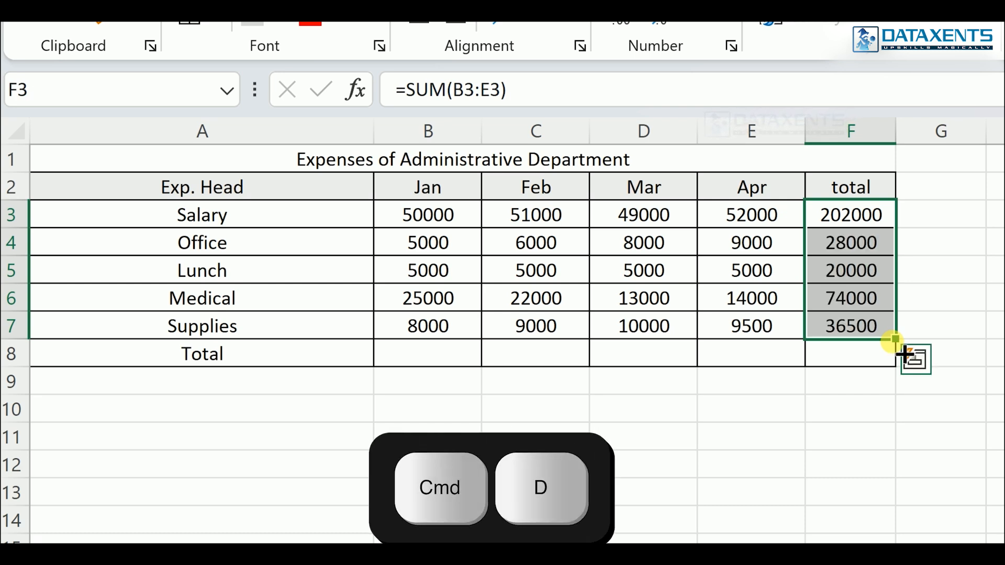
- Enter the formula =SUM(B3:B7) in the Total row's Jan cell, B8
click(449, 359)
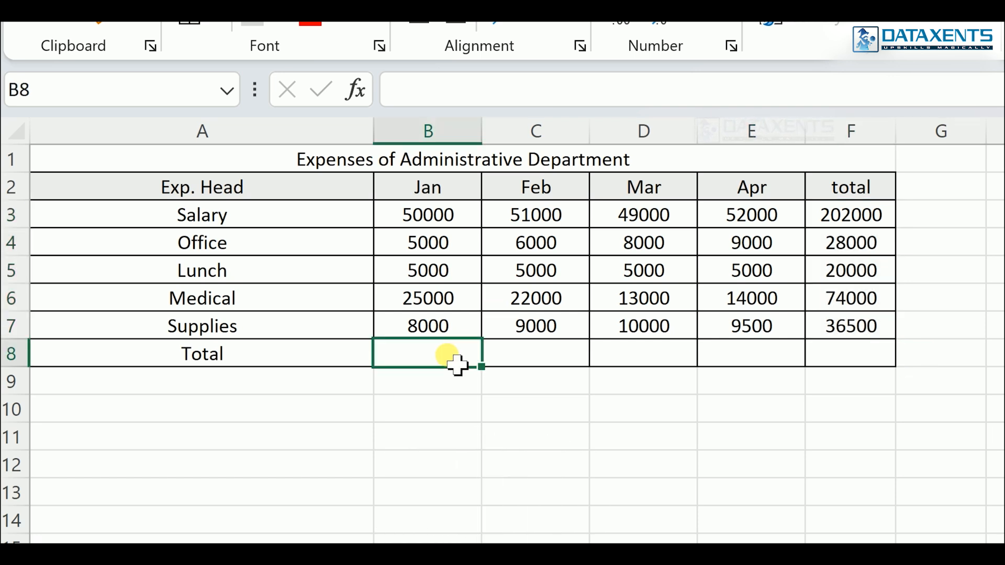
text(=sum)
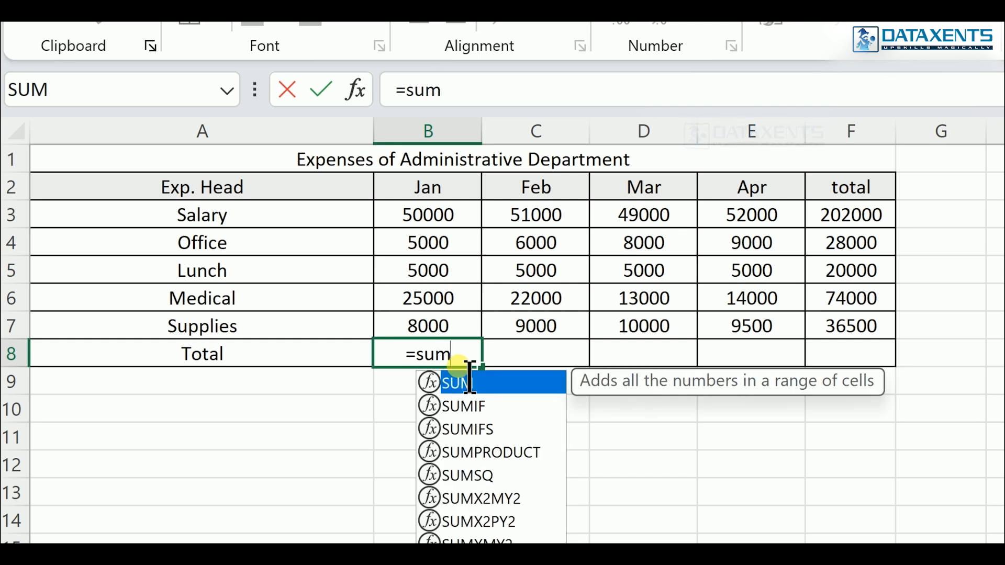
text(()
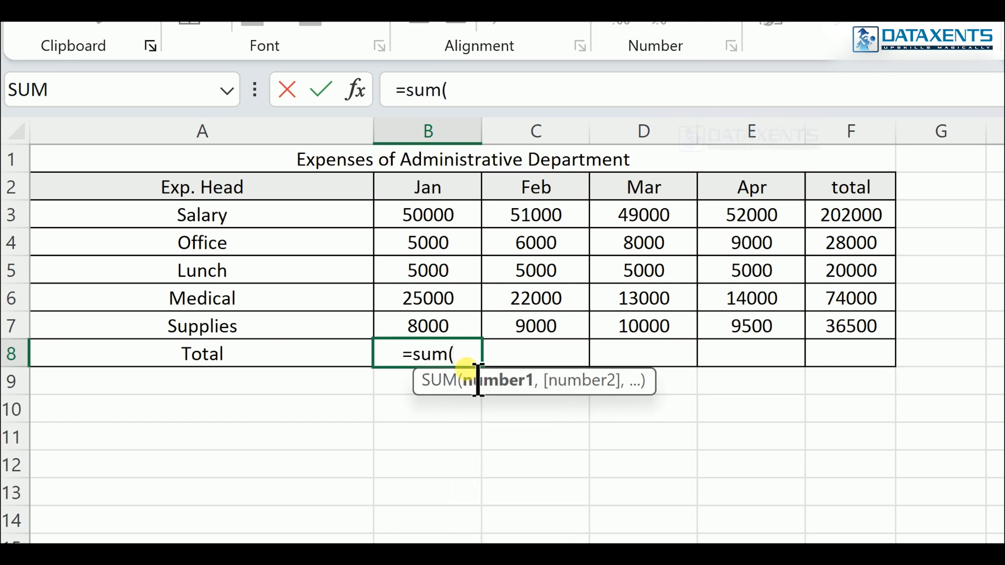
drag(454, 218, 447, 329)
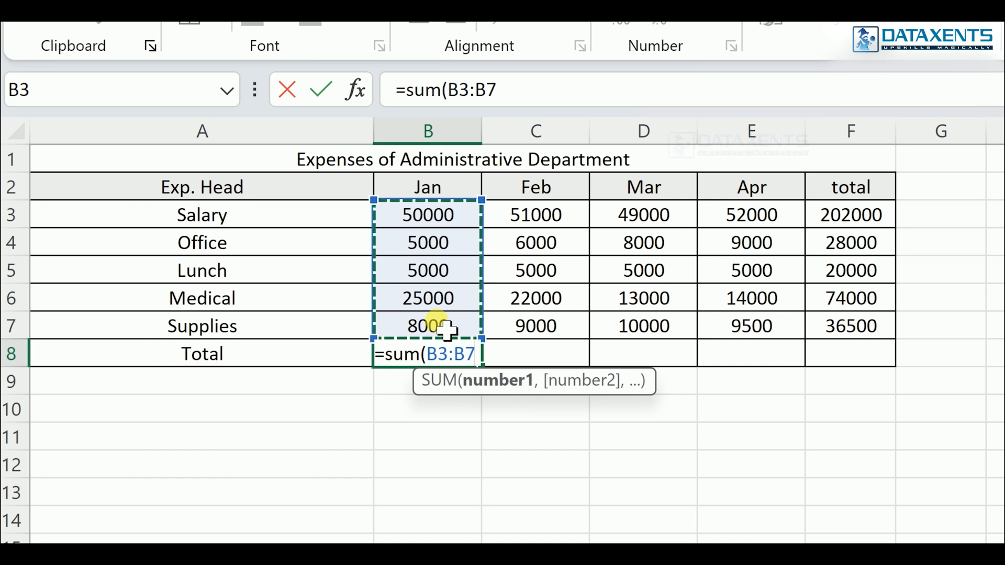
key(Return)
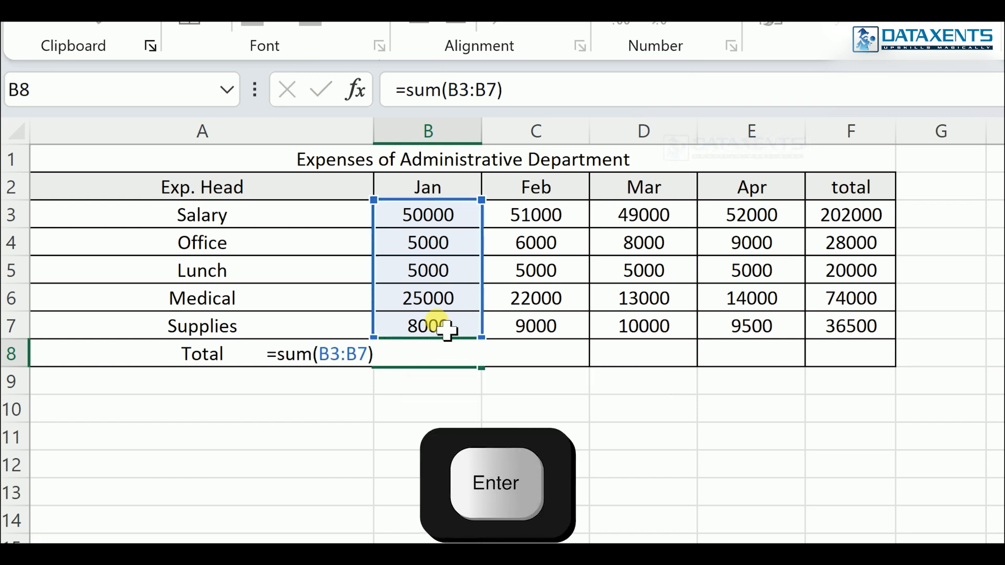
- Fill the Jan total formula in B8 across to the Apr column, cells C8 to E8
key(Up)
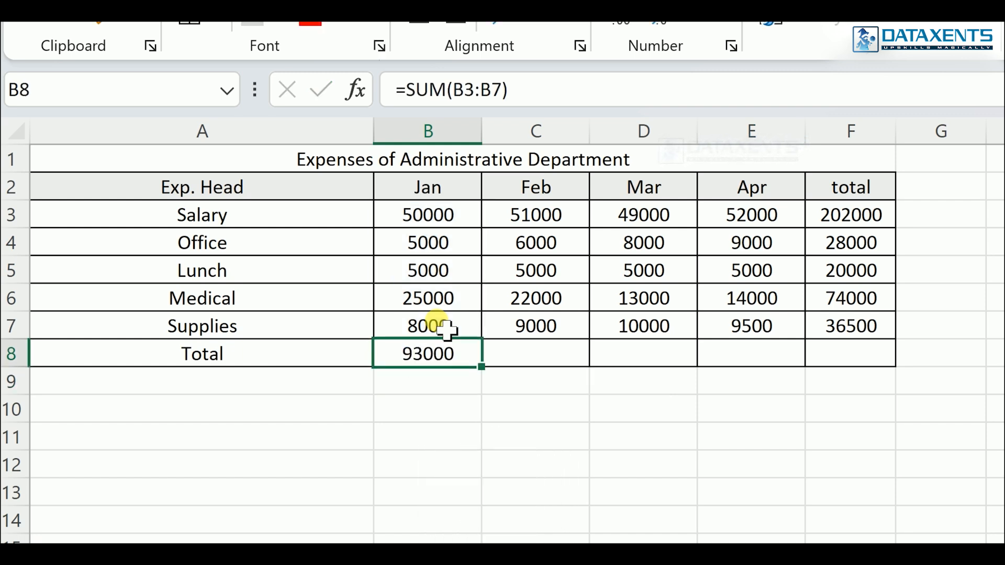
key(shift+Right)
key(shift+Right)
key(shift+Right)
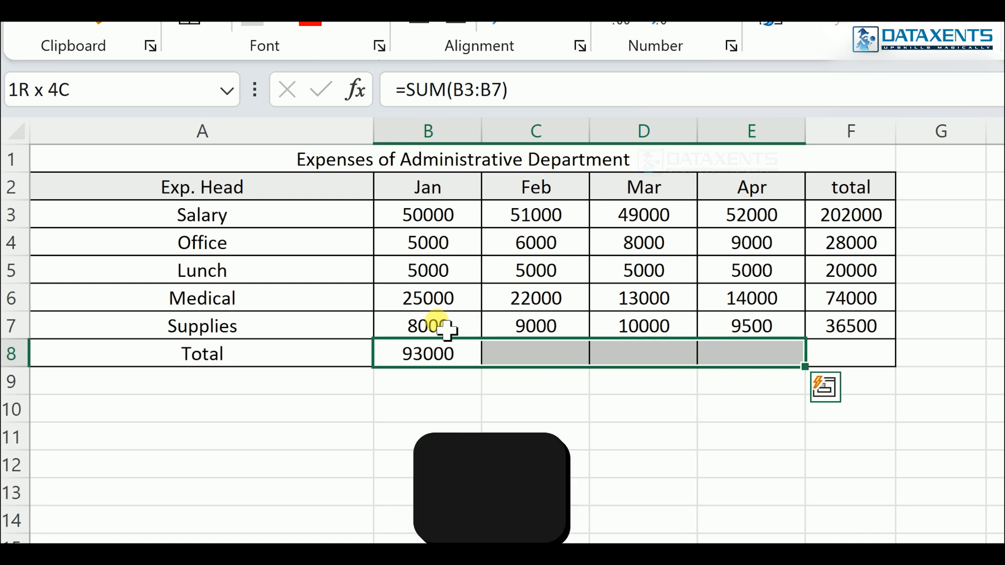
key(ctrl+r)
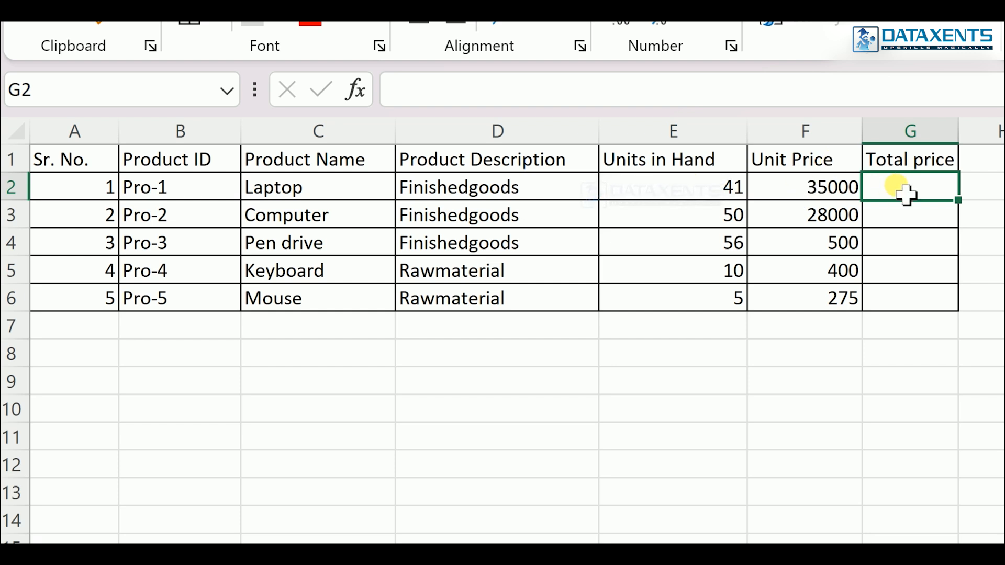
- Enter the formula =E2*F2 in G2 to calculate the Laptop's total price from units and unit price
text(=)
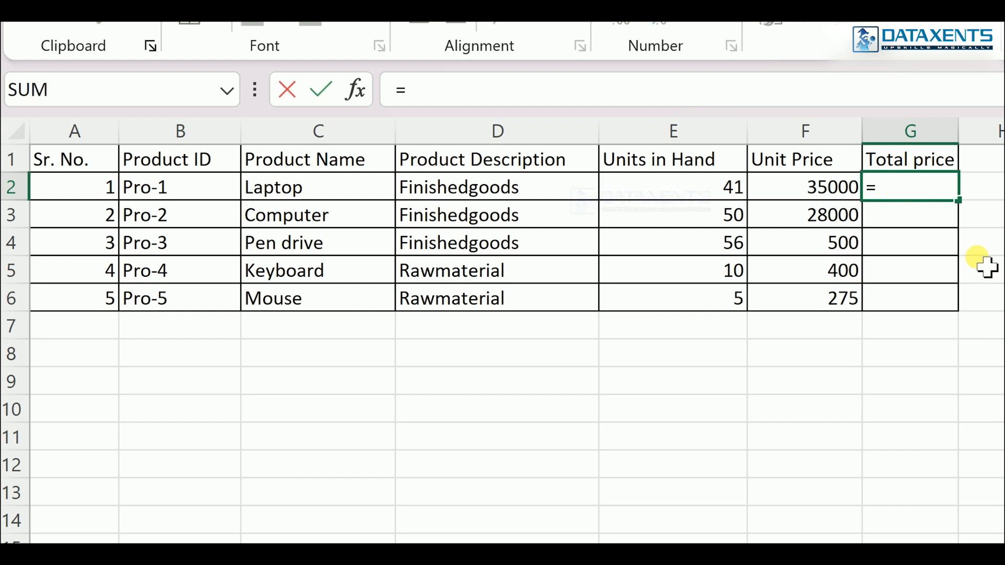
click(676, 197)
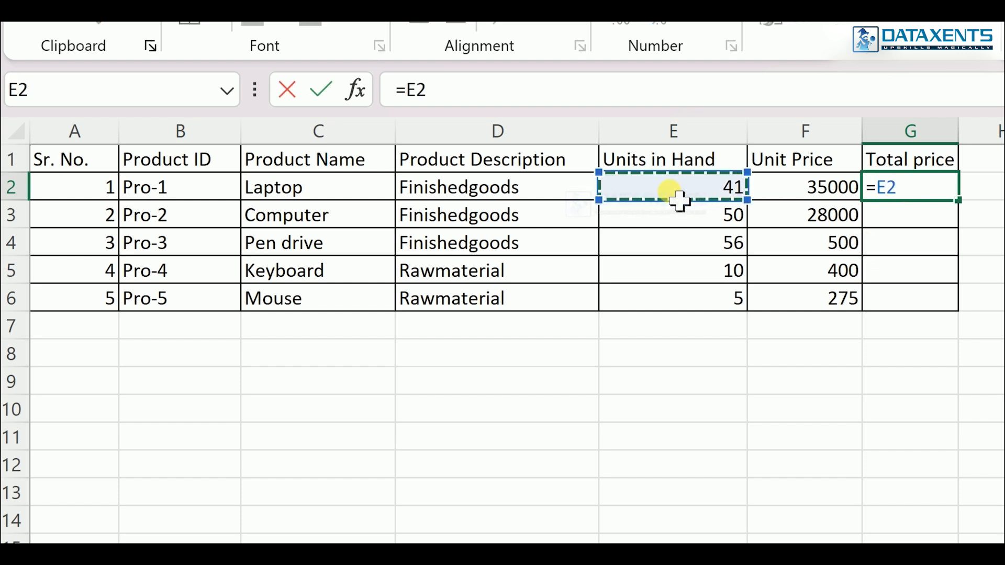
text(*)
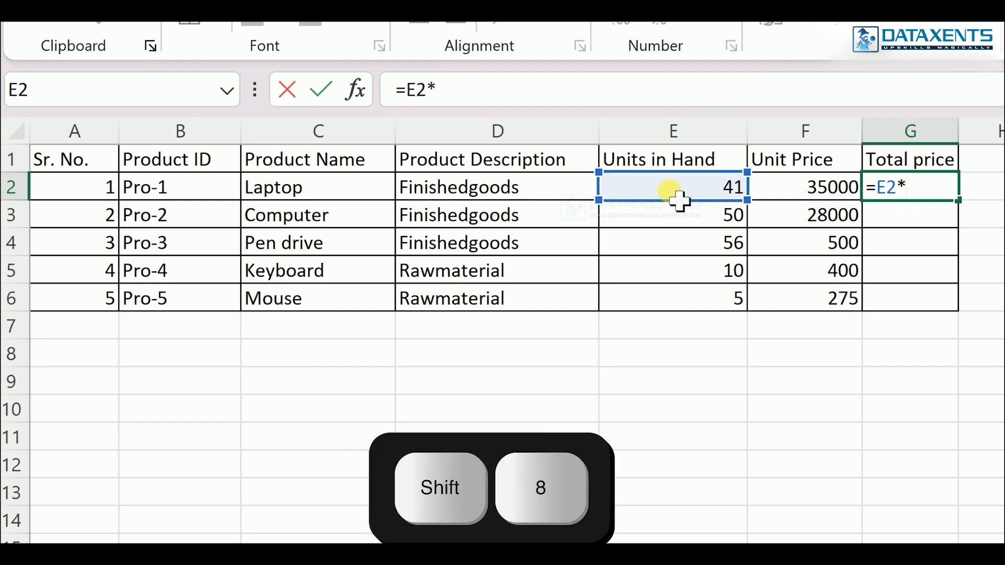
click(810, 197)
key(Return)
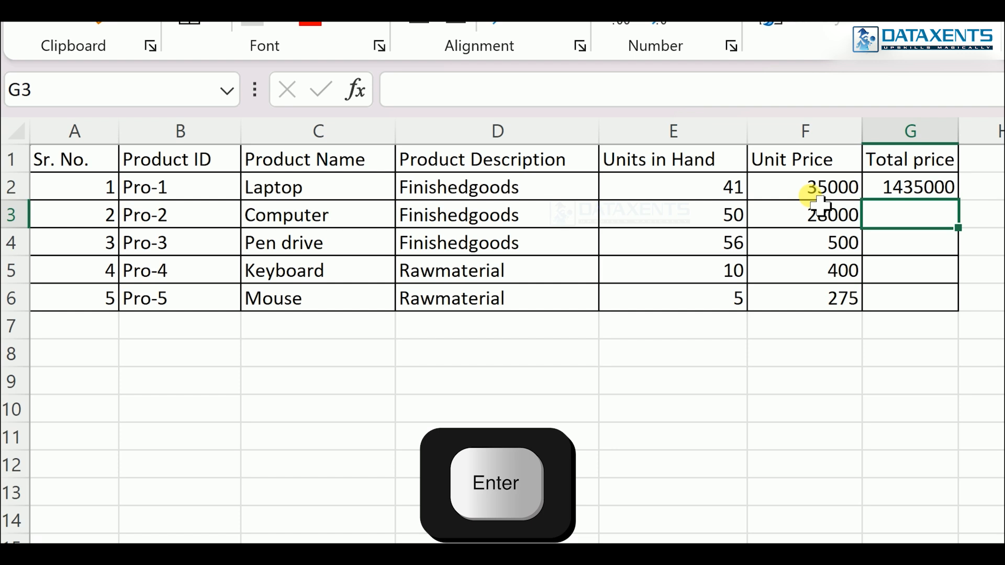
- Fill the total price formula in G2 down to the Mouse row, cells G3 to G6
key(Up)
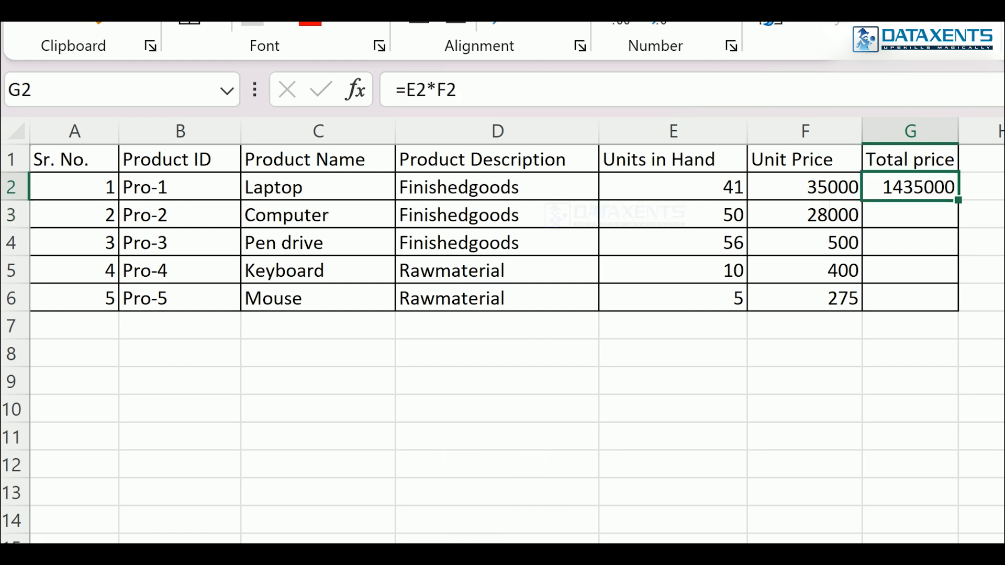
key(shift+Down)
key(shift+Down)
key(shift+Down)
key(shift+Down)
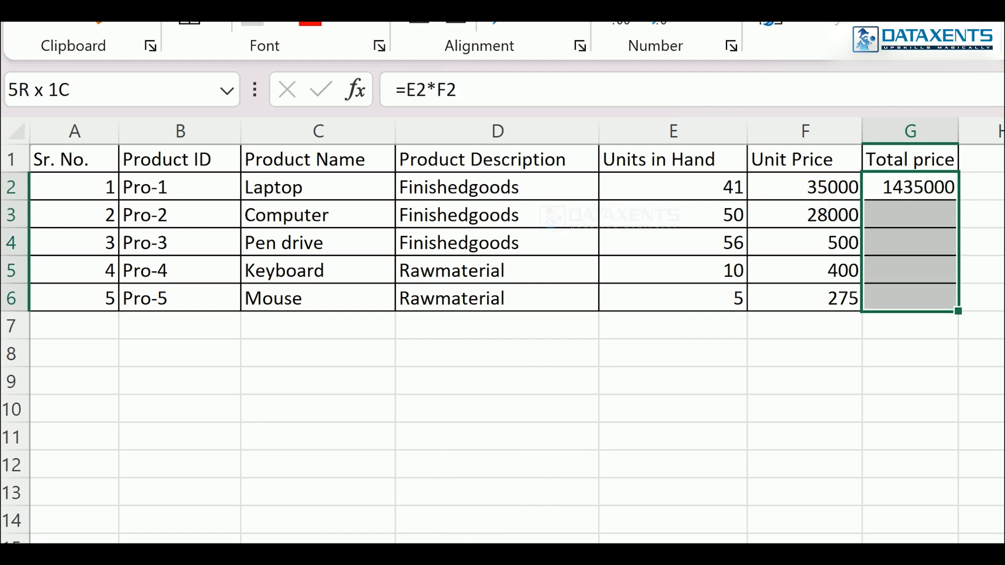
key(ctrl+d)
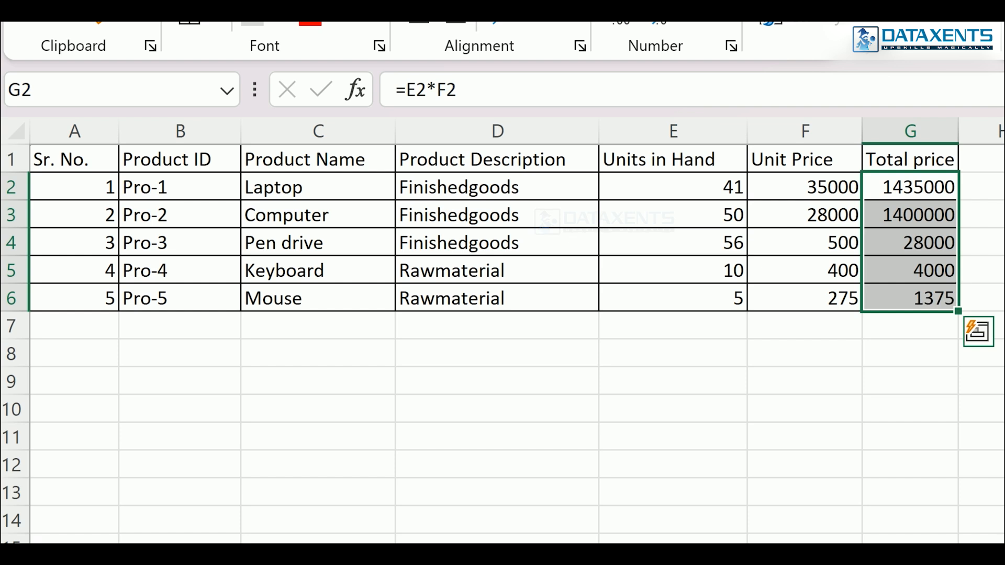
- Enter =PRODUCT(E2:F2) in H2 beside the Total price column and fill it down for the remaining products
key(Right)
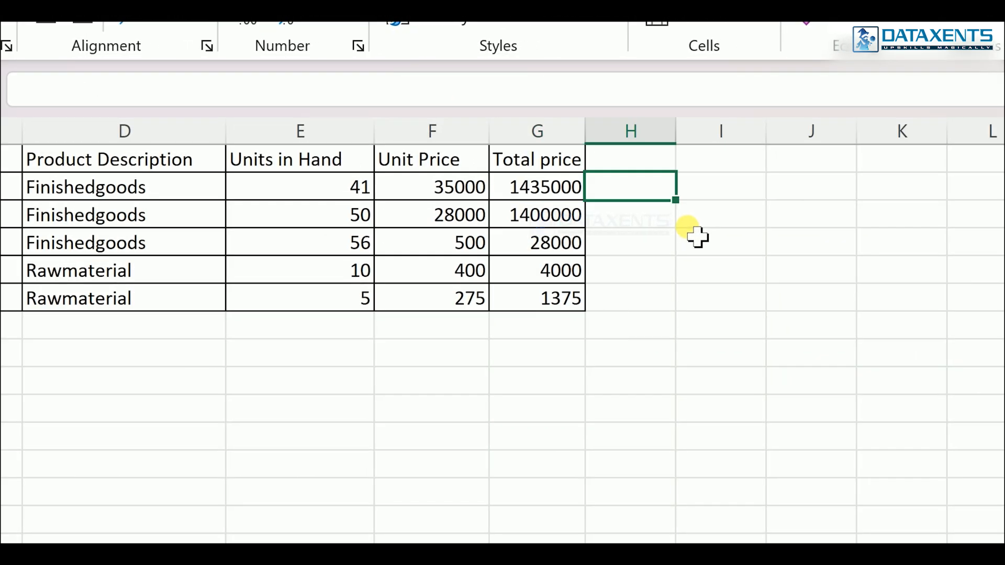
text(=product)
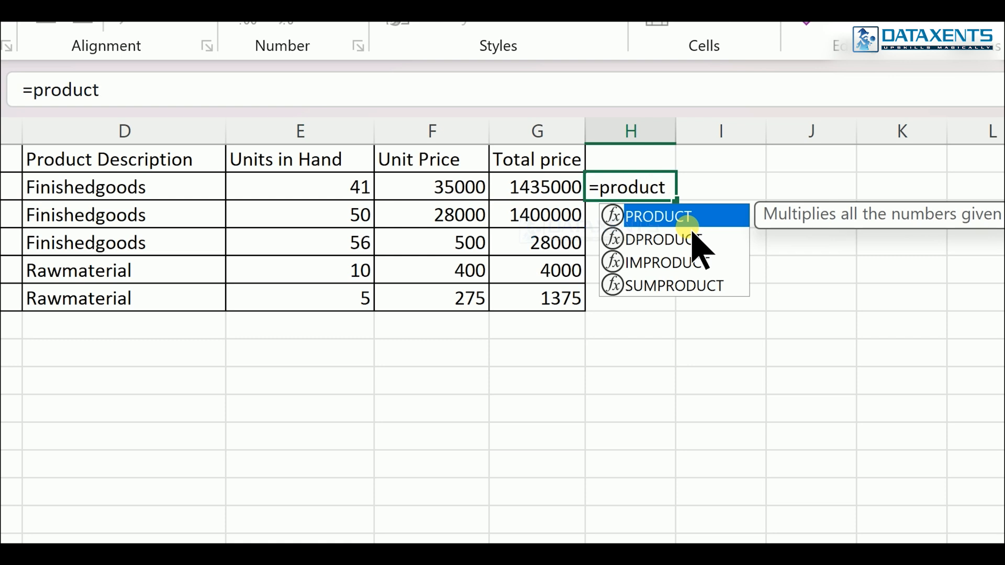
key(Tab)
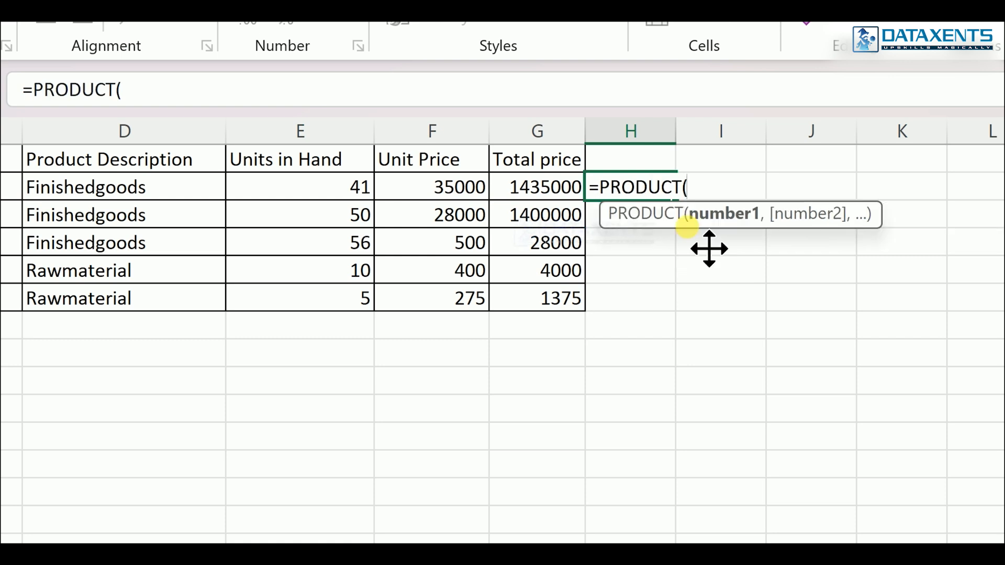
drag(320, 202, 415, 199)
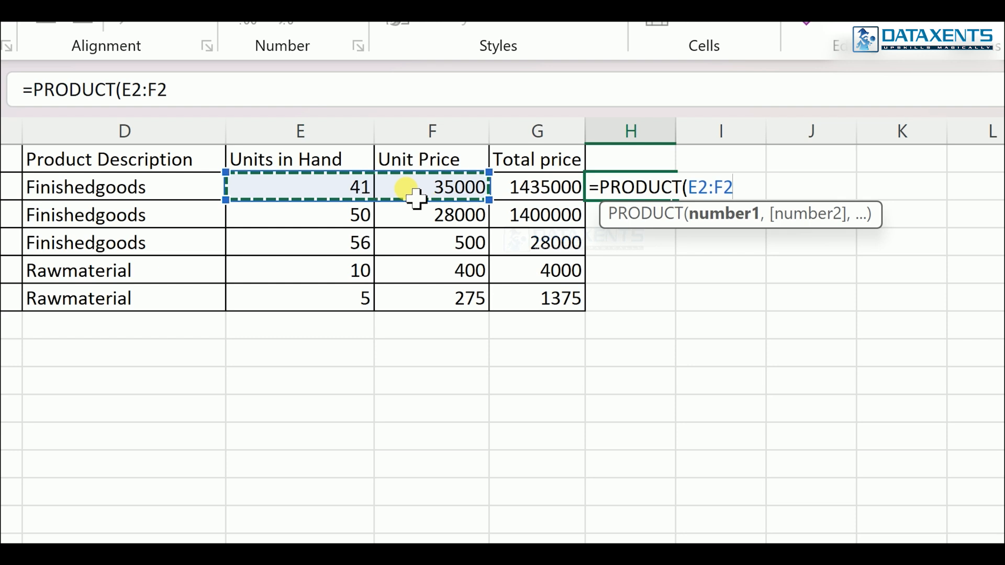
text())
key(Return)
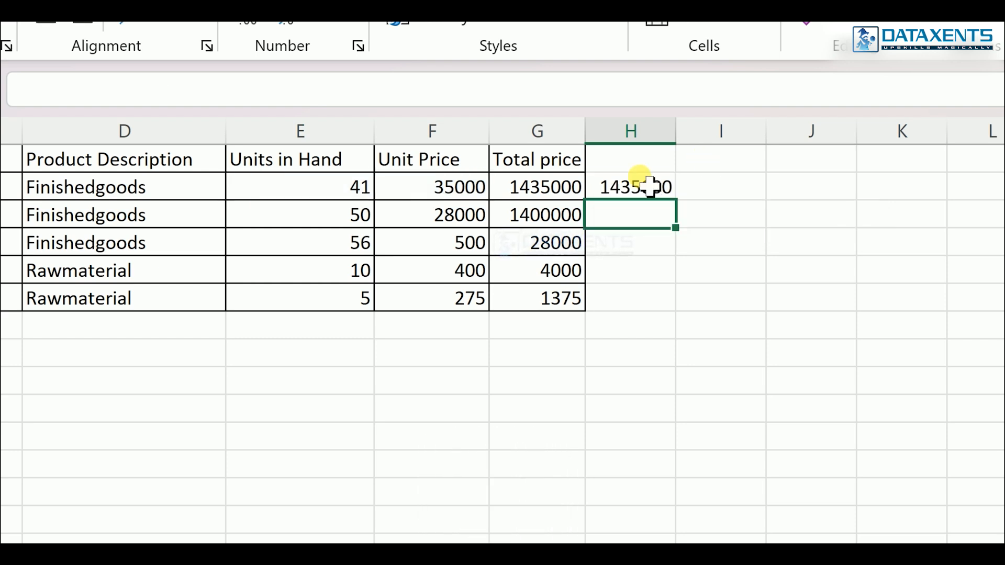
click(651, 187)
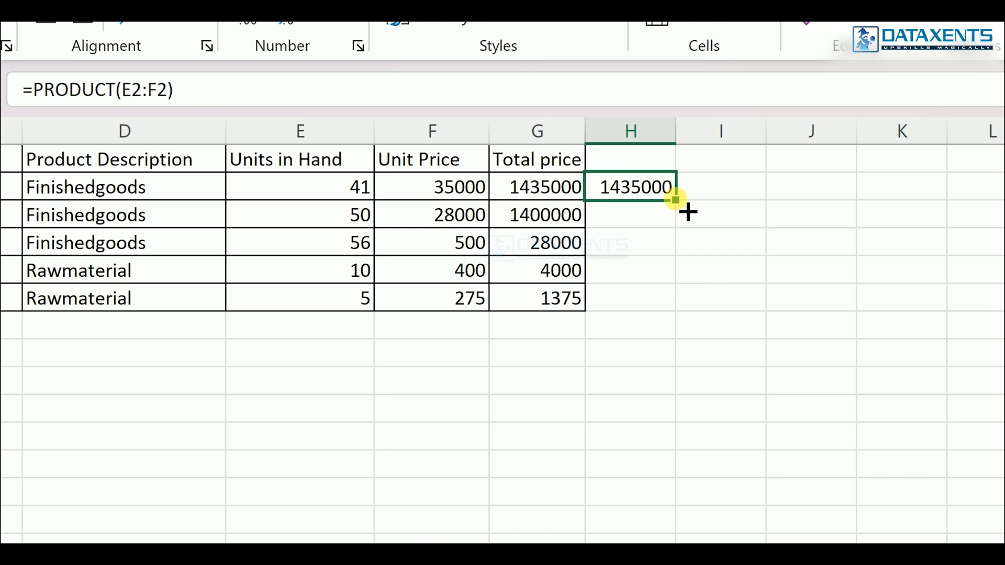
double_click(675, 199)
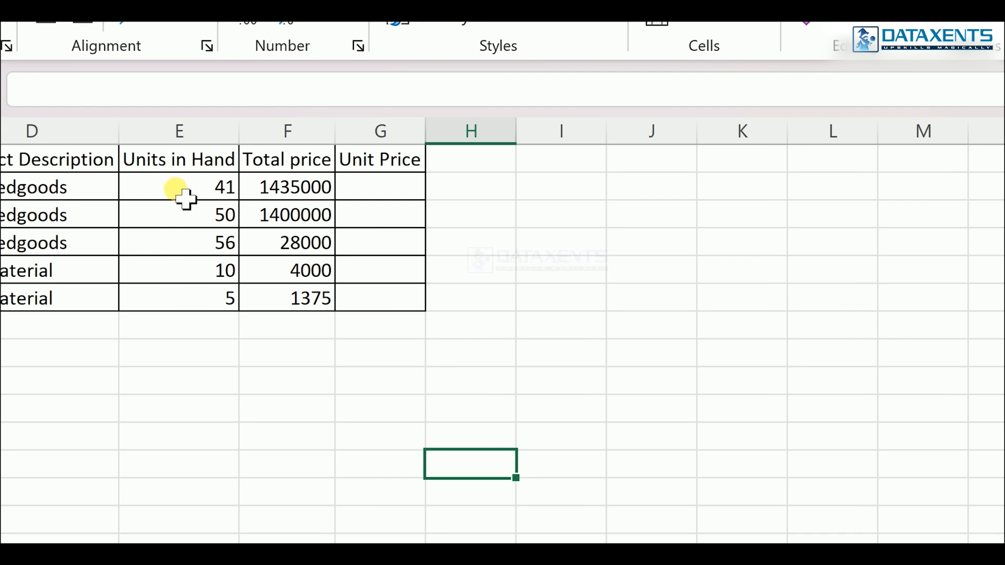
- Enter the formula =F2/E2 in G2 to calculate the first product's unit price from total price and units
click(379, 190)
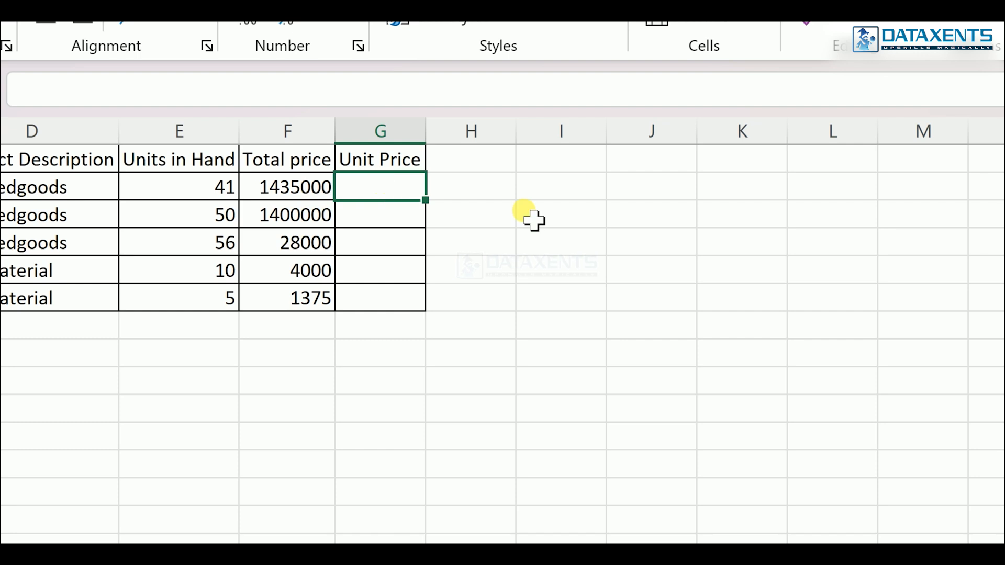
text(=)
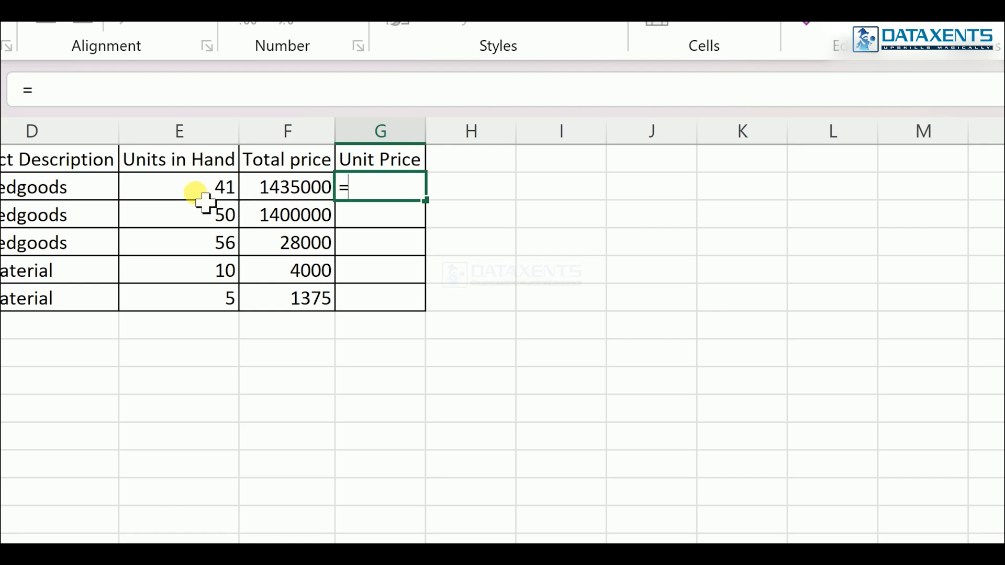
click(291, 199)
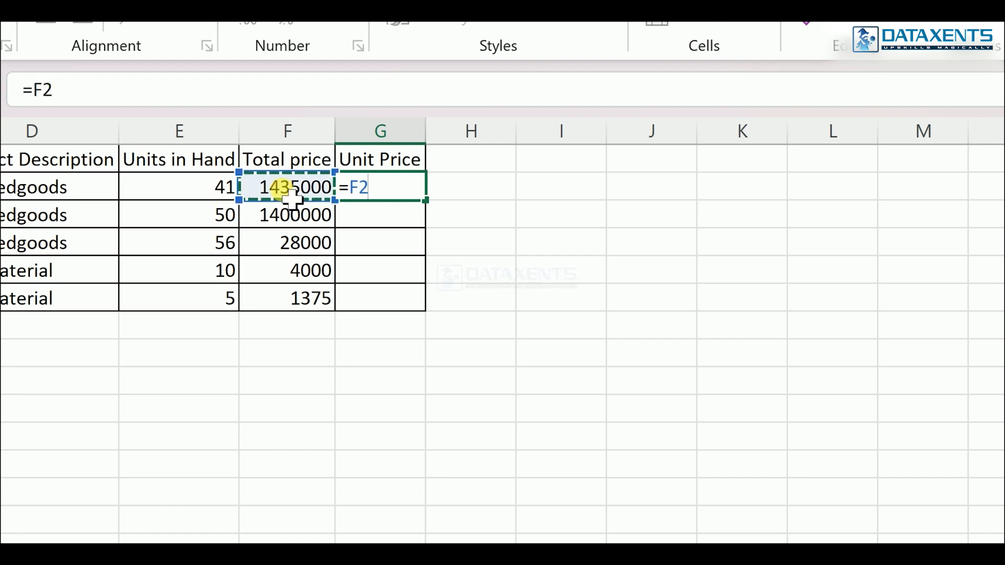
text(/)
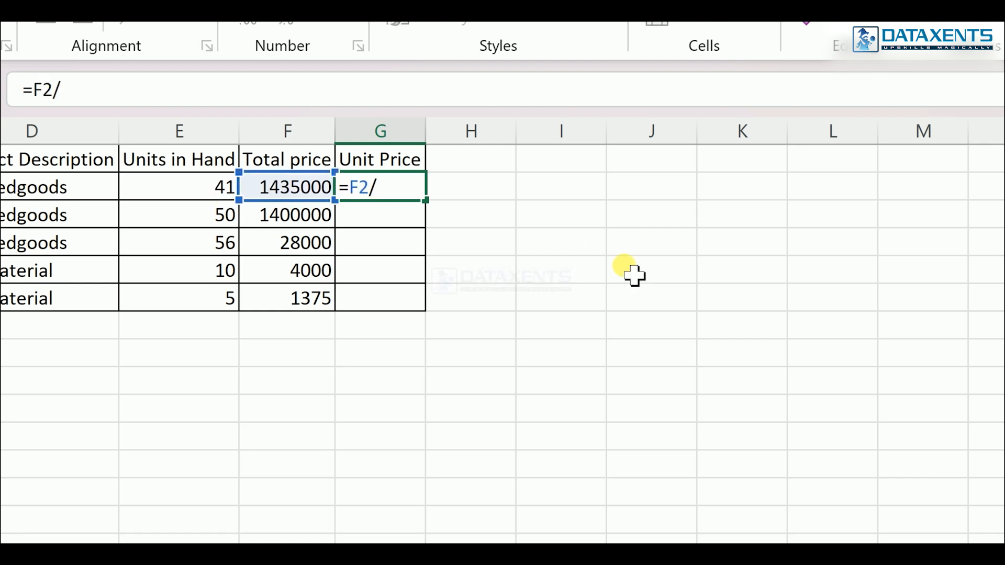
click(190, 196)
key(Return)
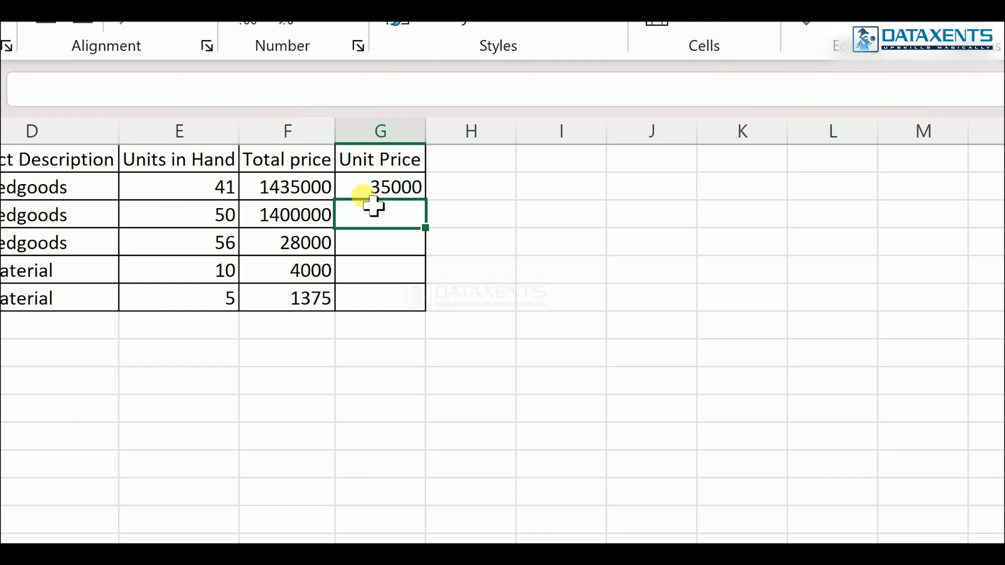
- Fill the unit price formula in G2 down through the last product row, cells G3 to G6
key(Up)
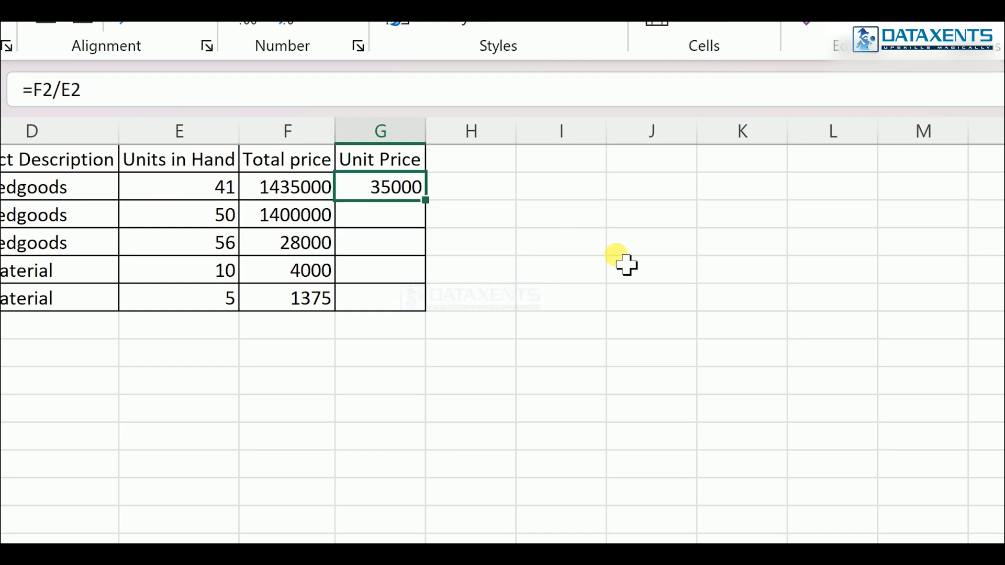
key(shift+Down)
key(shift+Down)
key(shift+Down)
key(shift+Down)
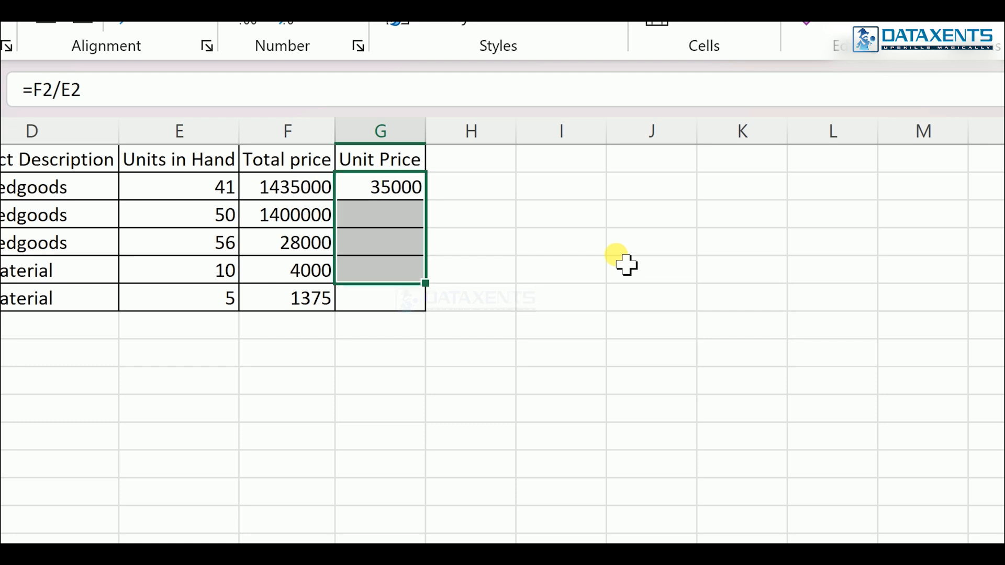
key(ctrl+d)
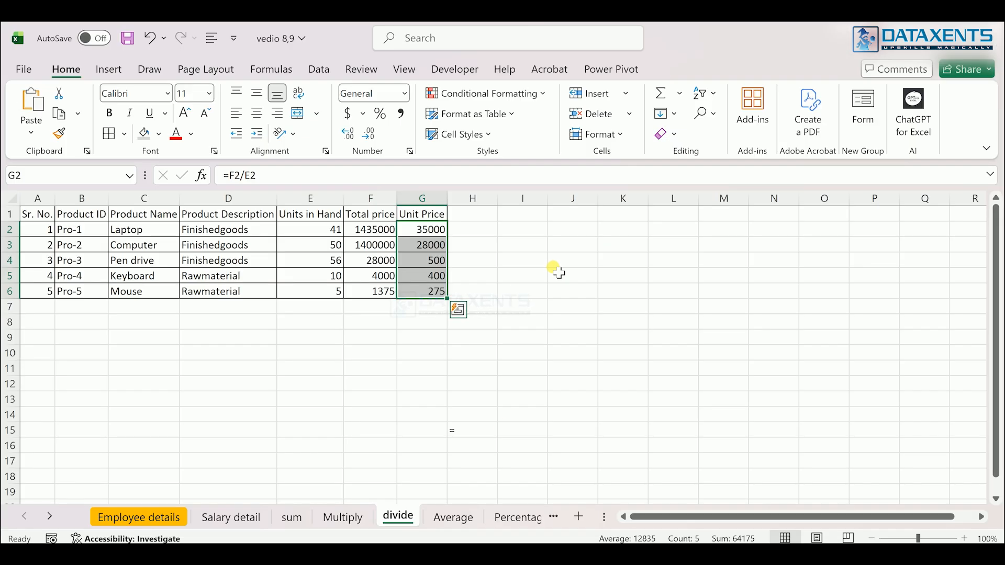
- On the Average sheet, enter =AVERAGE(C2:H2) in J2 to average the first student's six subject marks
click(456, 517)
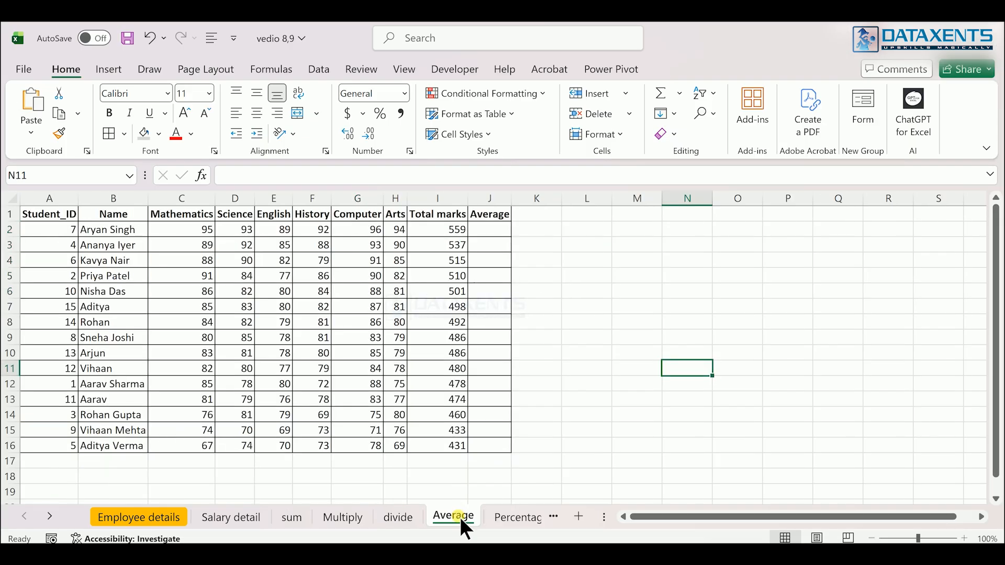
click(576, 254)
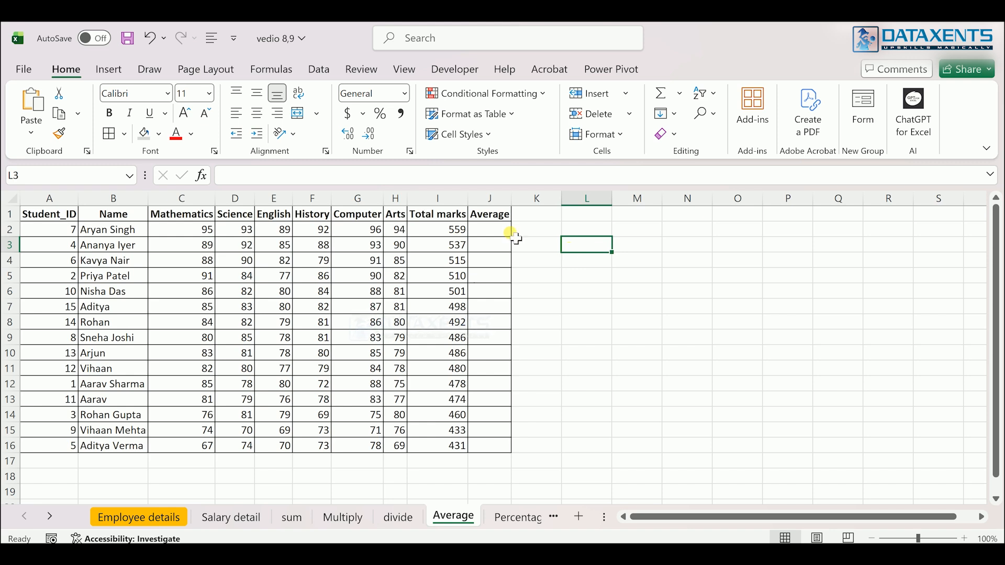
click(486, 228)
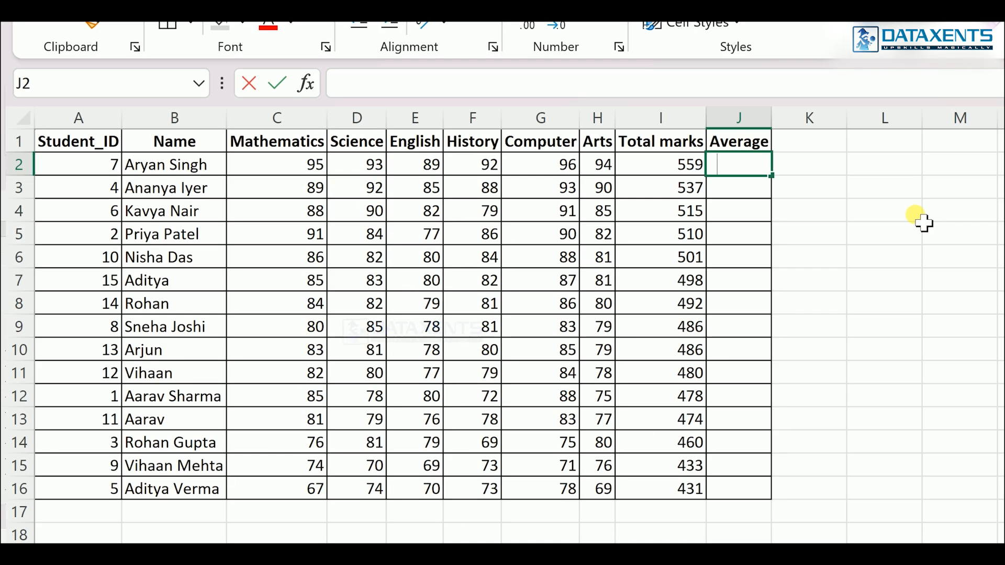
text(=av)
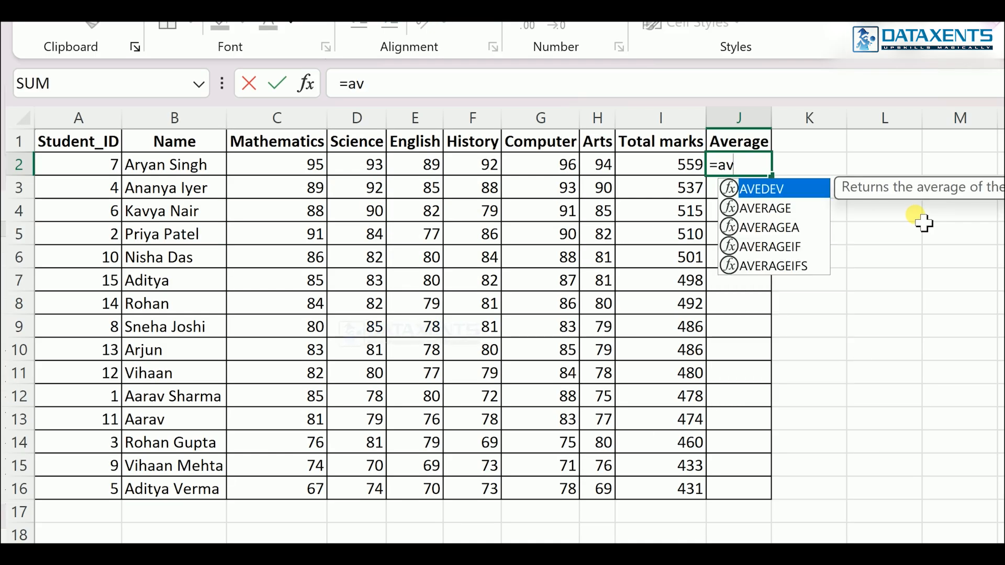
key(Down)
key(Tab)
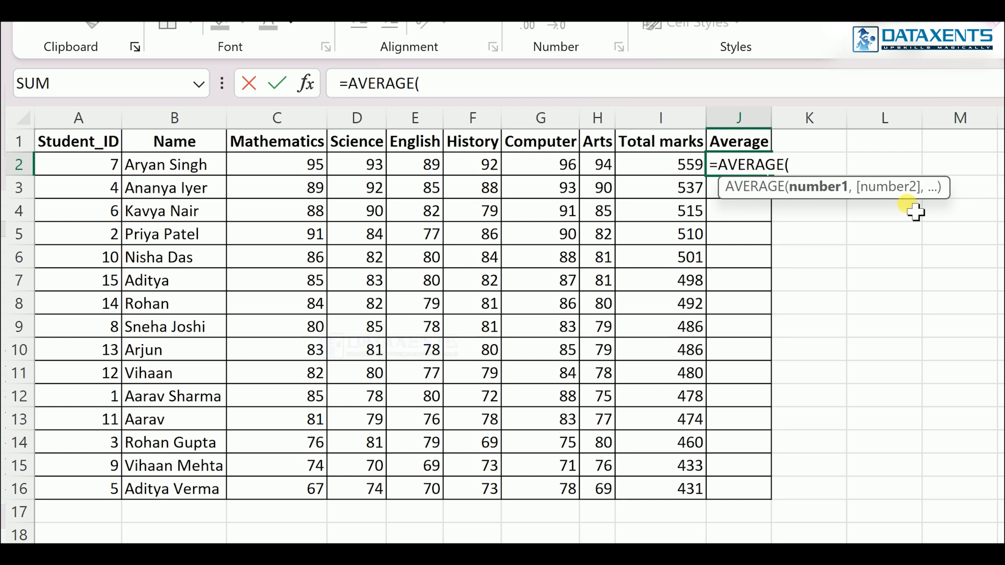
click(293, 166)
drag(369, 171, 608, 174)
key(Return)
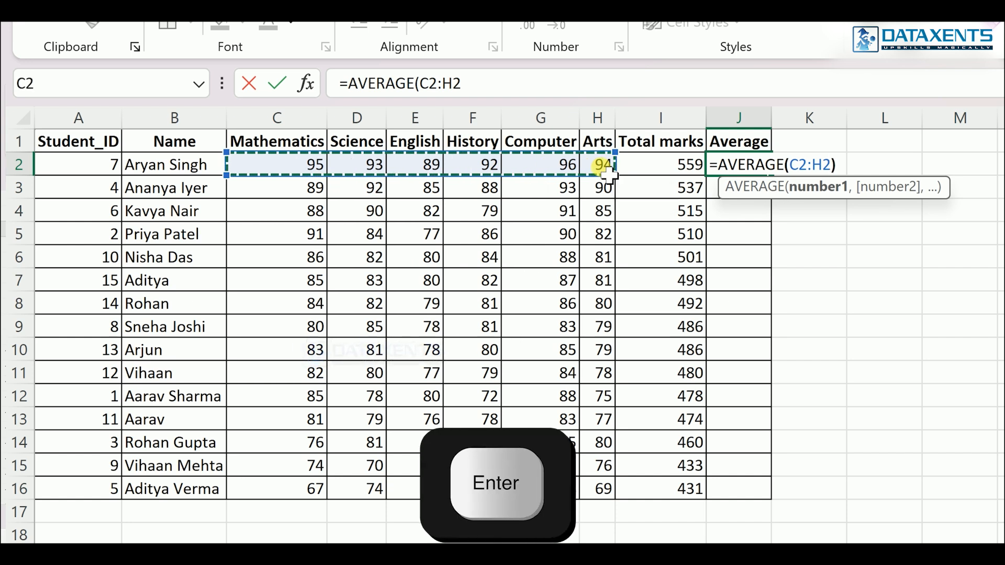
- Fill the average formula in J2 down through the last student row, cells J3 to J16
click(764, 171)
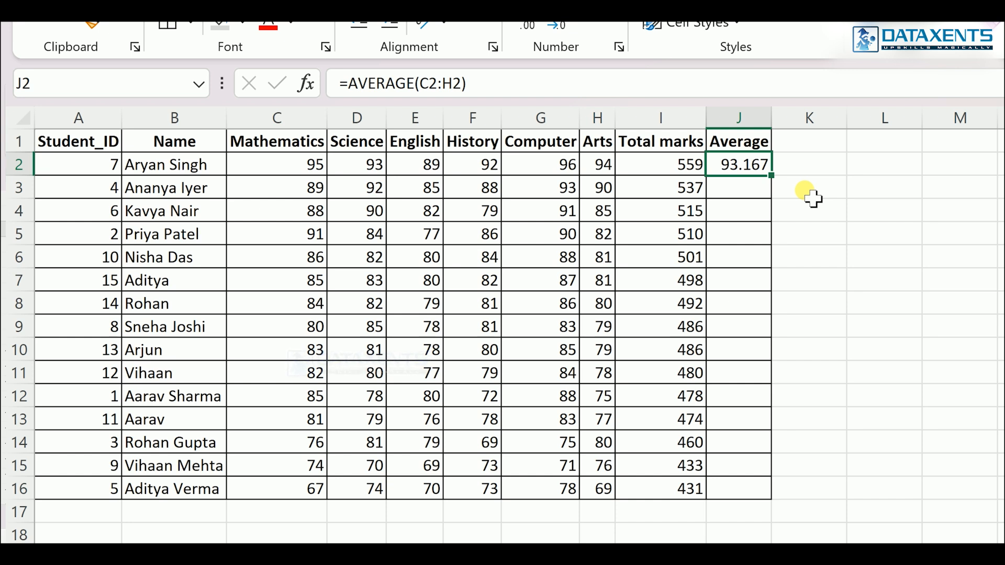
key(shift+Down)
key(shift+Down)
key(shift+Down)
key(shift+Down)
key(shift+Down)
key(shift+Down)
key(shift+Down)
key(shift+Down)
key(shift+Down)
key(shift+Down)
key(shift+Down)
key(shift+Down)
key(shift+Down)
key(shift+Down)
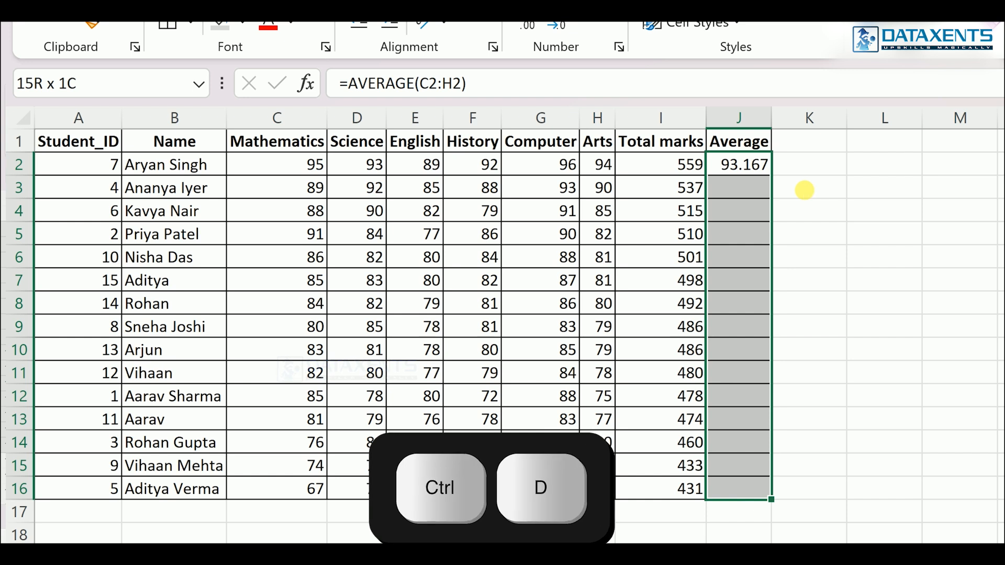
key(ctrl+d)
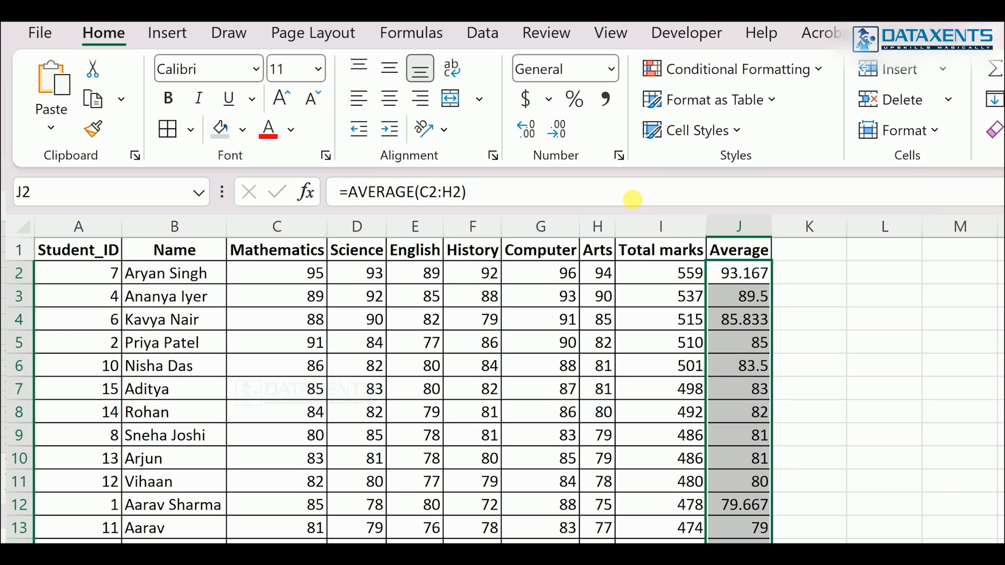
- Format the averages in J2:J16 as Number with 2 decimal places
click(566, 137)
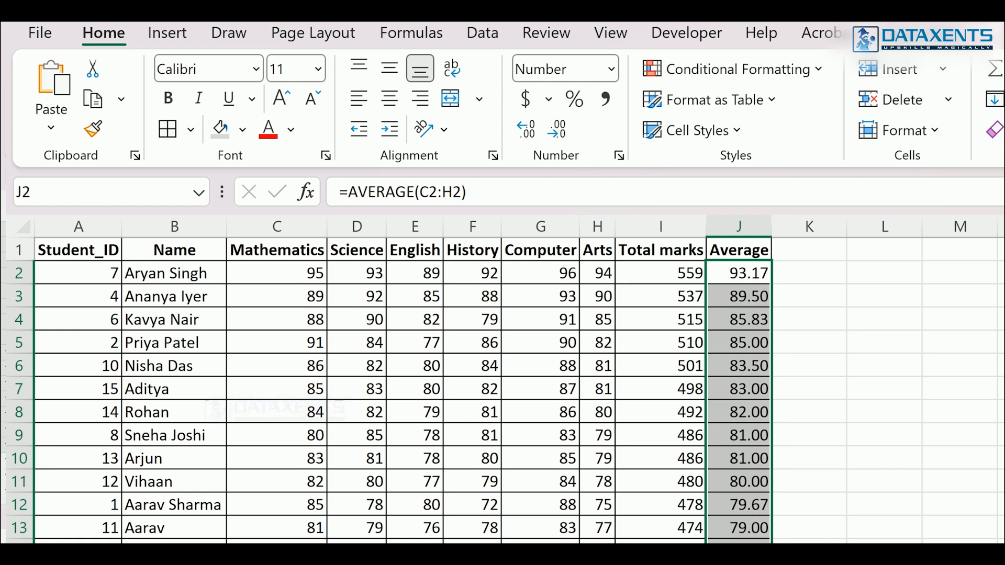
key(ctrl+1)
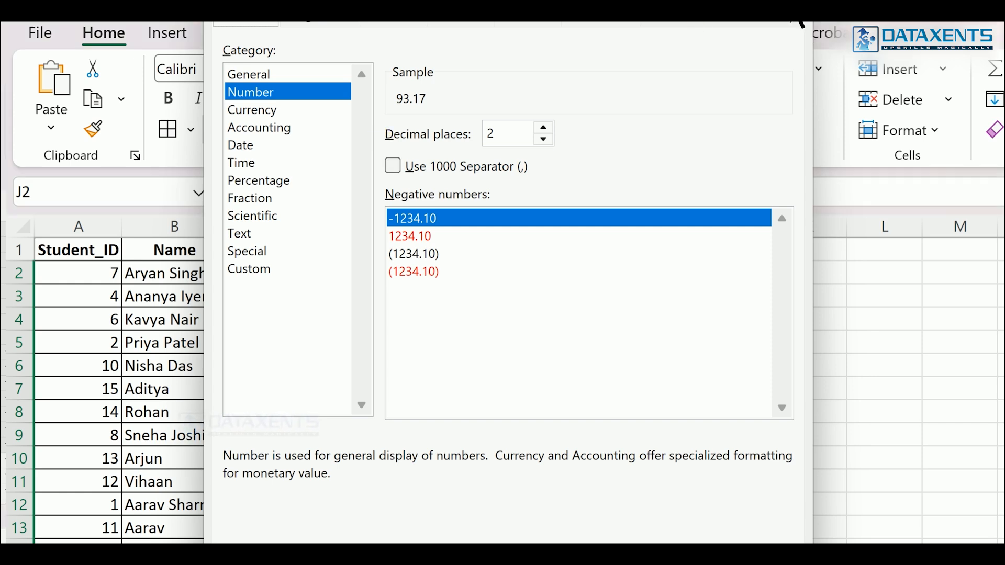
key(Return)
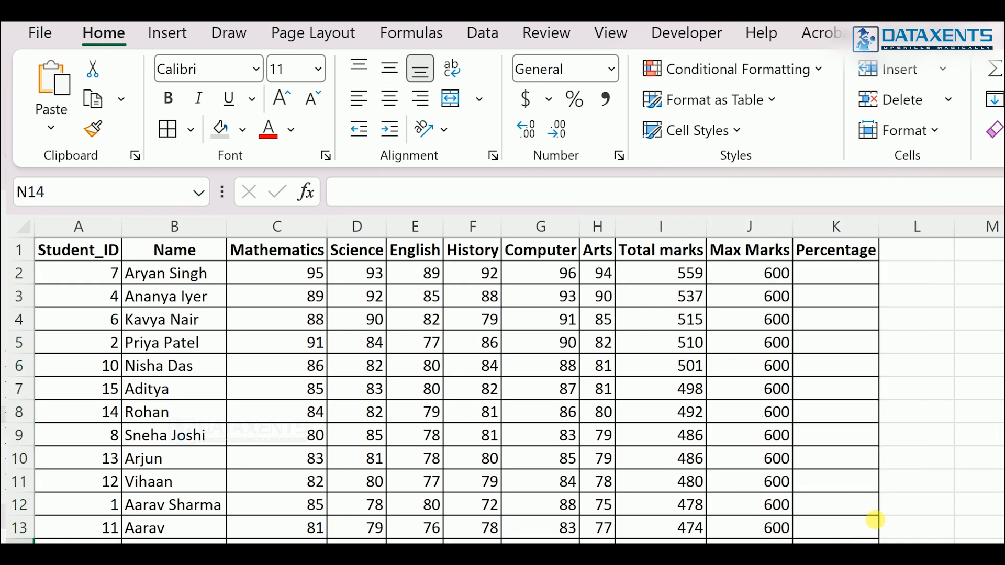
- On the Percentage sheet, enter =I2/J2 in K2 to divide the first student's total marks by the maximum marks
click(826, 284)
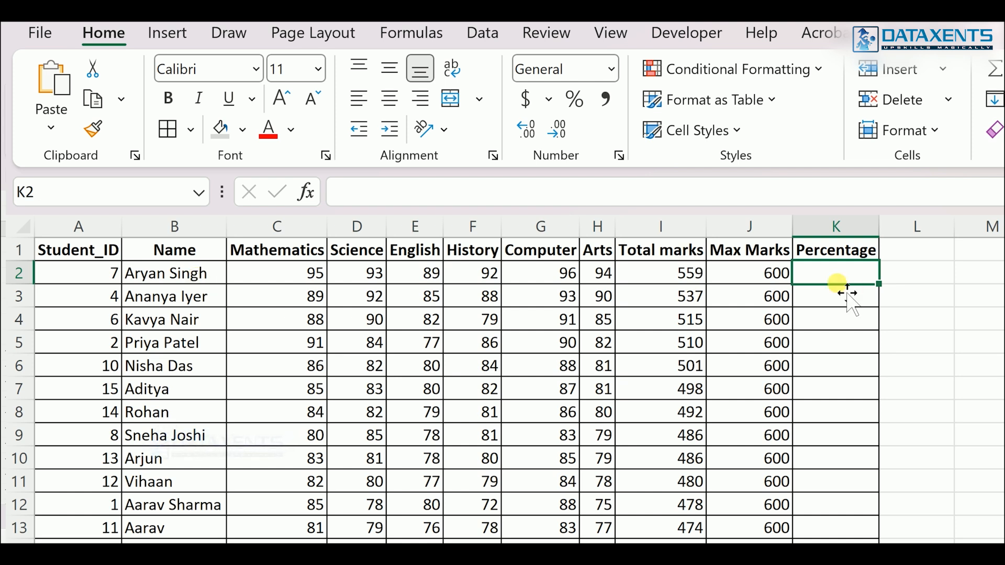
text(=)
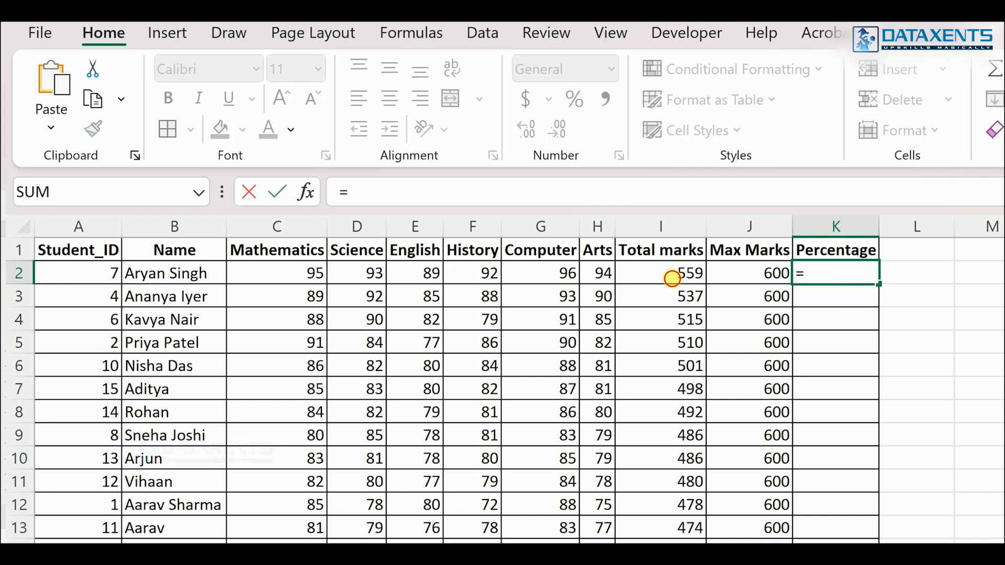
click(673, 277)
text(/)
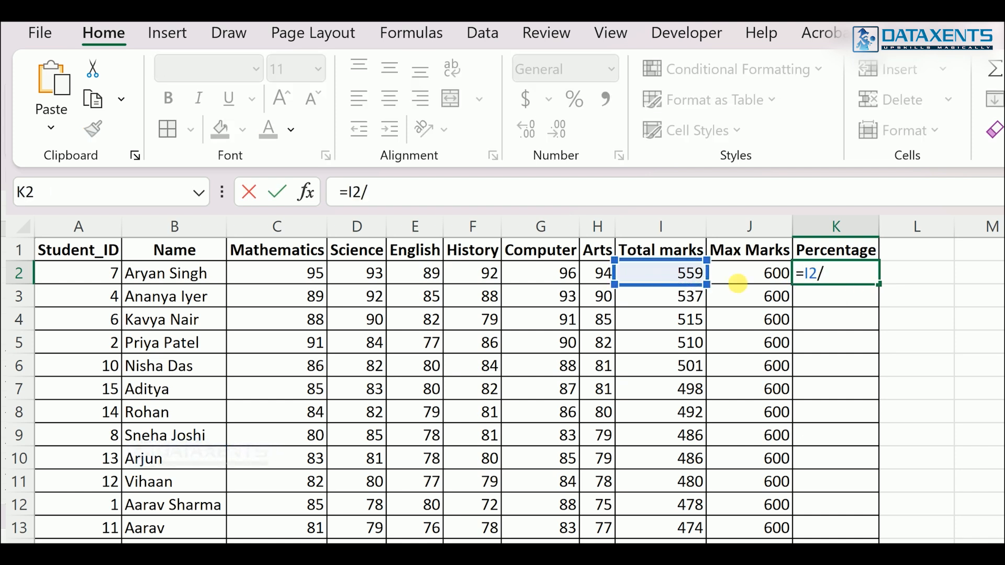
click(752, 277)
key(Return)
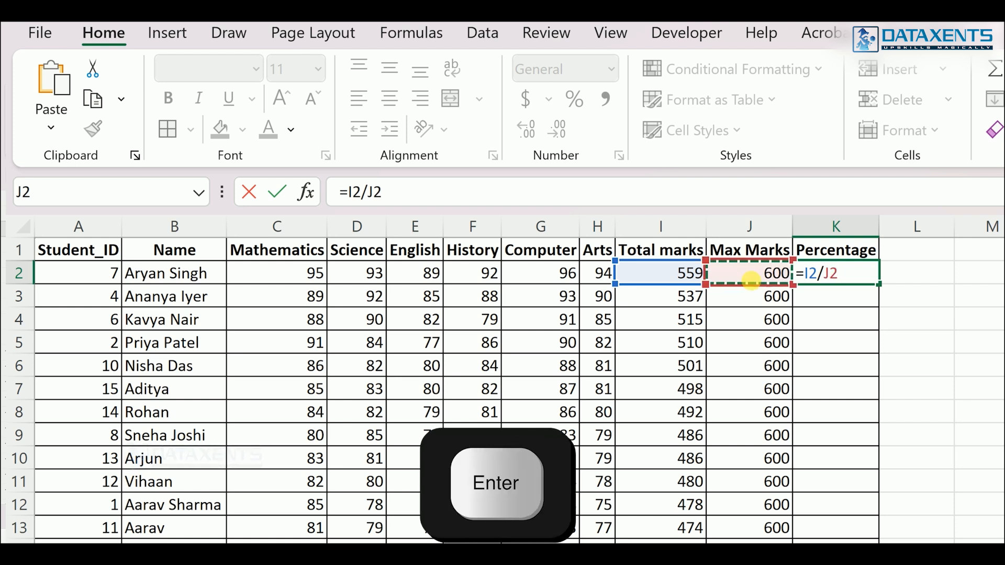
- Fill the percentage formula in K2 down through K16 and apply the Percent Style to the whole range
click(830, 279)
key(shift+Down)
key(shift+Down)
key(shift+Down)
key(shift+Down)
key(shift+Down)
key(shift+Down)
key(shift+Down)
key(shift+Down)
key(shift+Down)
key(shift+Down)
key(shift+Down)
key(shift+Down)
key(shift+Down)
key(shift+Down)
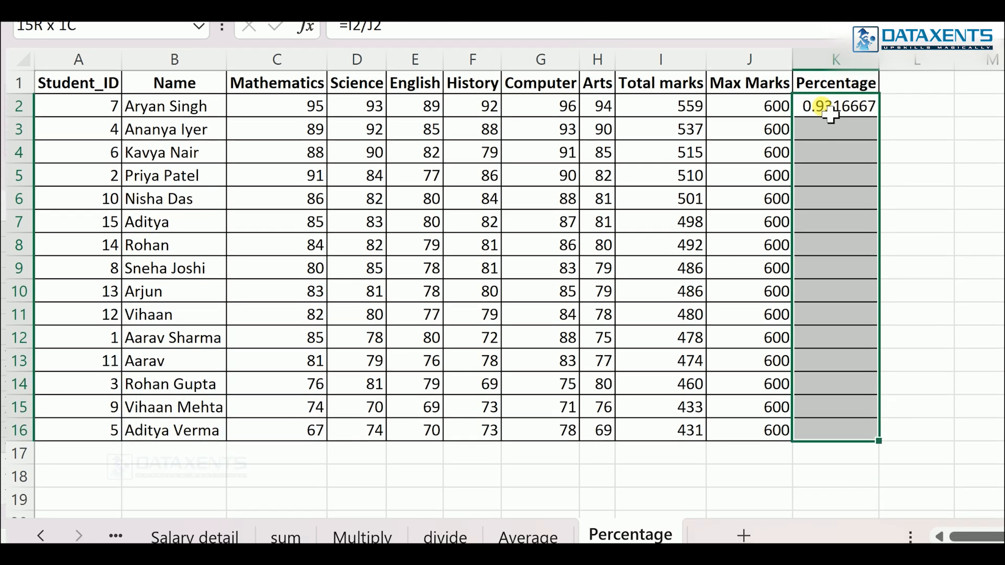
key(ctrl+d)
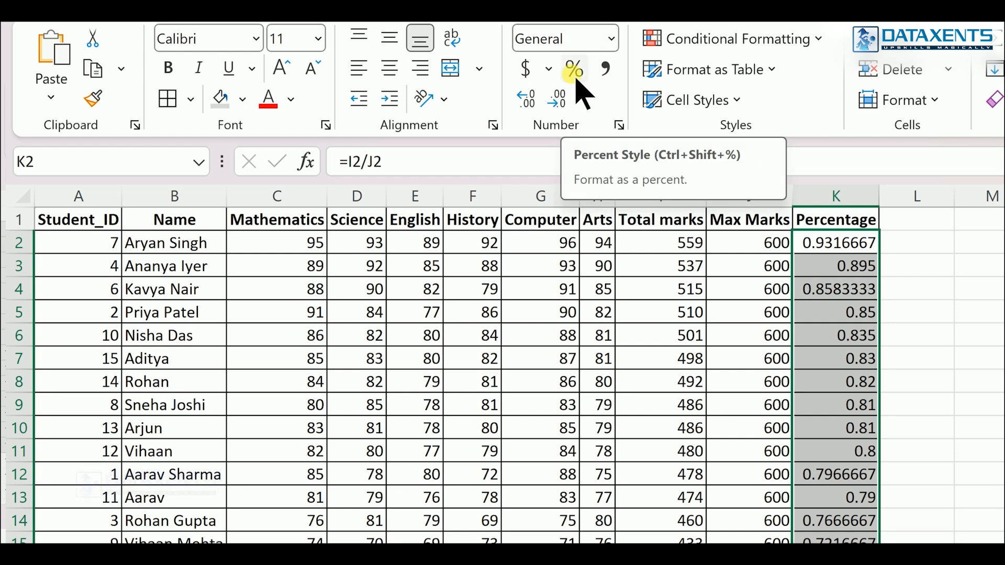
key(ctrl+shift+5)
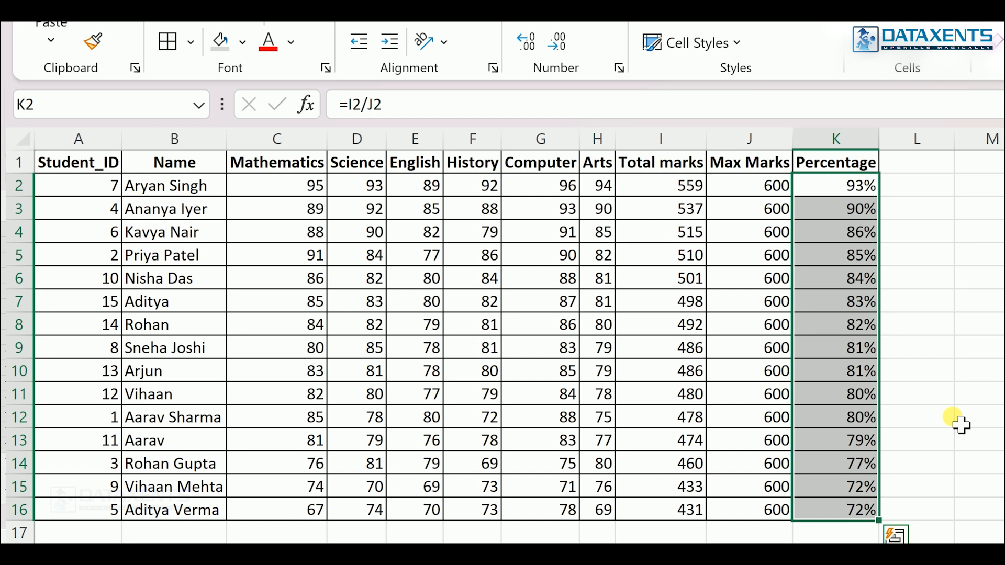
click(962, 424)
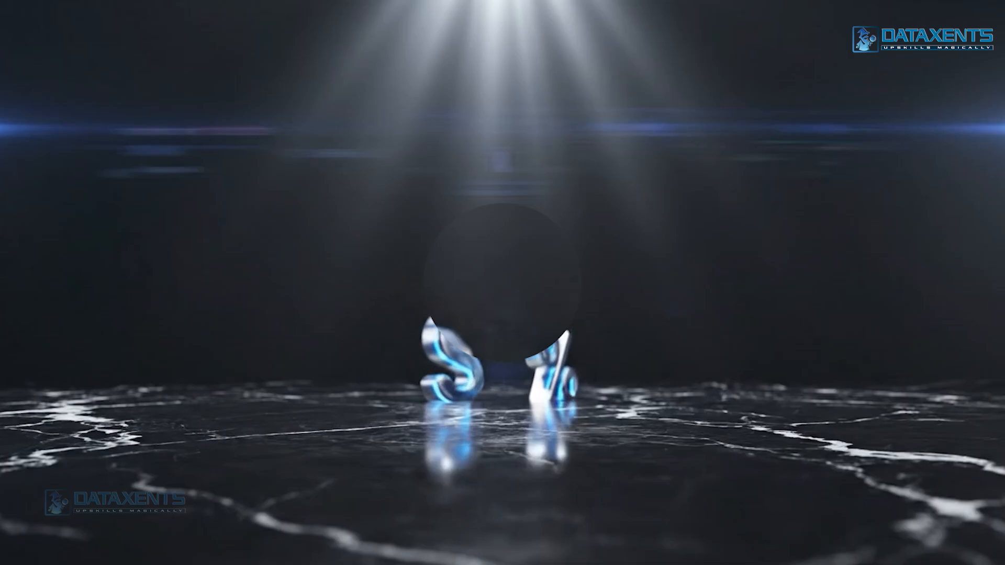